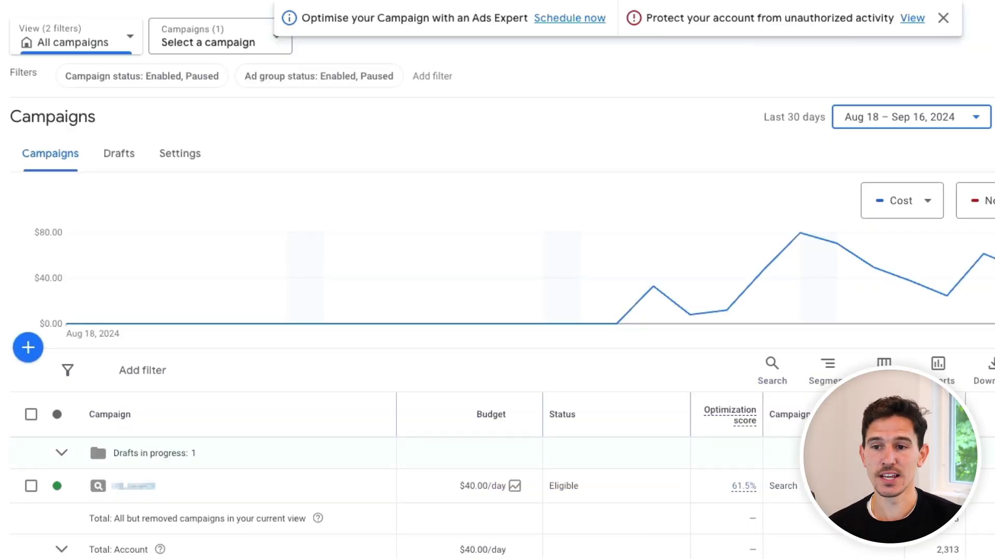
- Open the search campaign, then its single ad group, to show its Search keywords list
{"action": "mouse_move", "coordinate": [644, 323]}
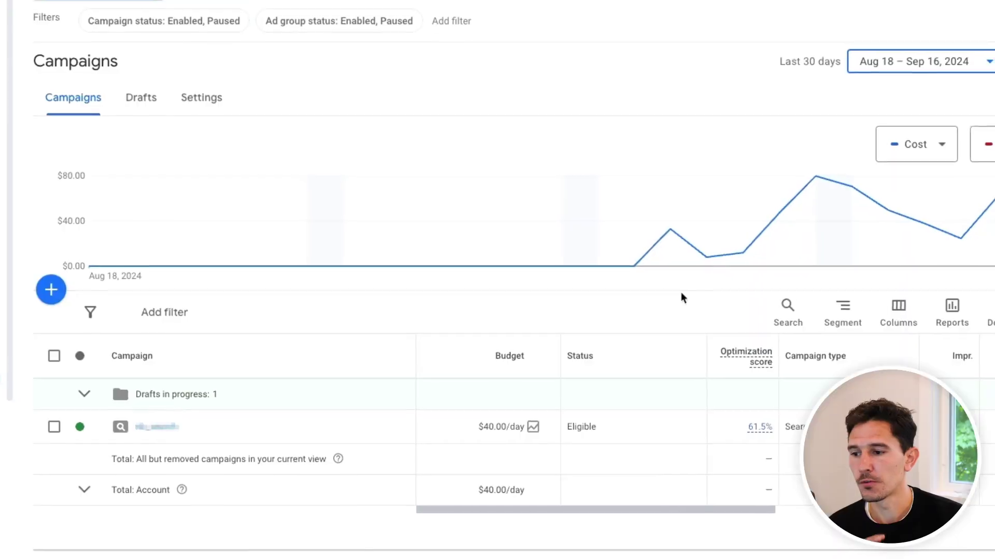
{"action": "scroll", "coordinate": [404, 446], "scroll_direction": "down", "scroll_amount": 1}
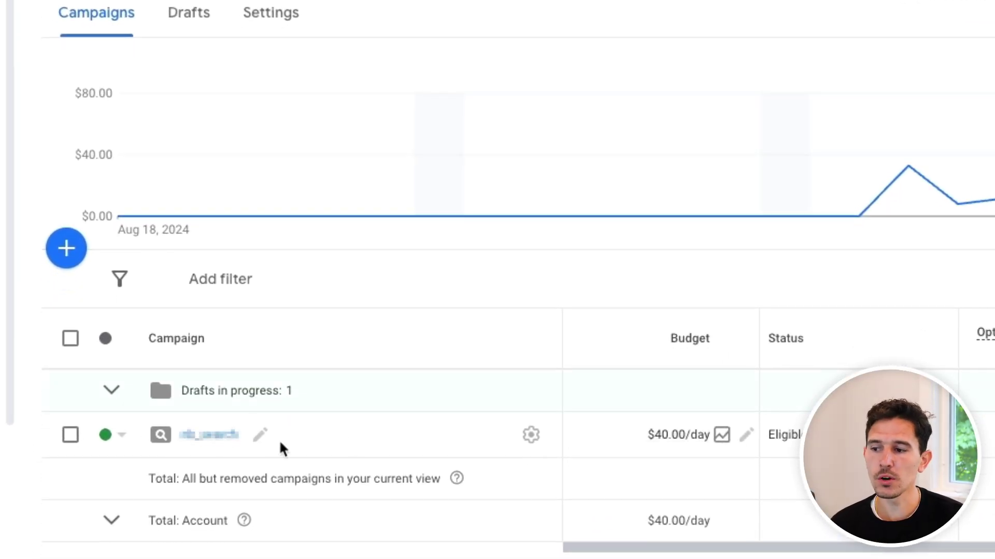
{"action": "left_click", "coordinate": [220, 437]}
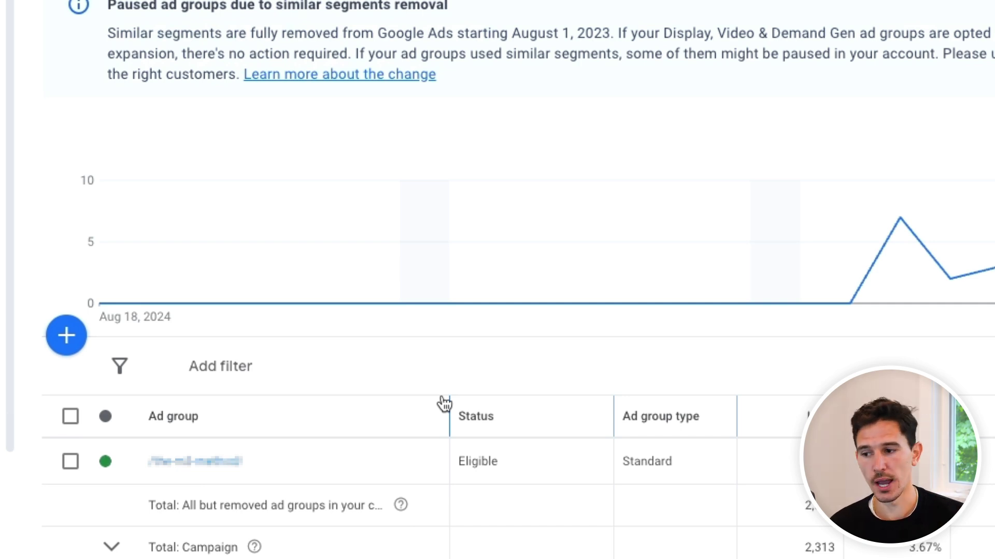
{"action": "left_click", "coordinate": [212, 466]}
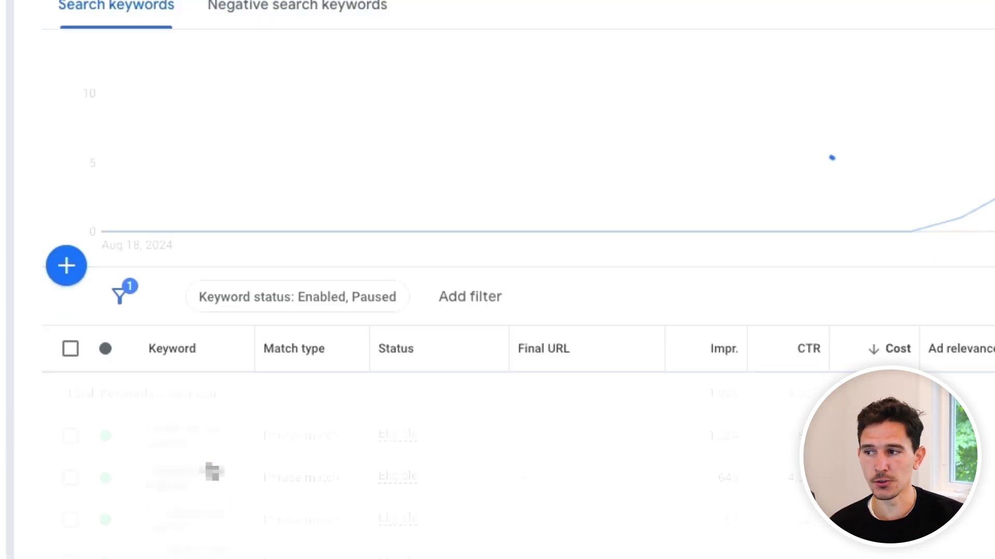
{"action": "scroll", "coordinate": [155, 326], "scroll_direction": "down", "scroll_amount": 4}
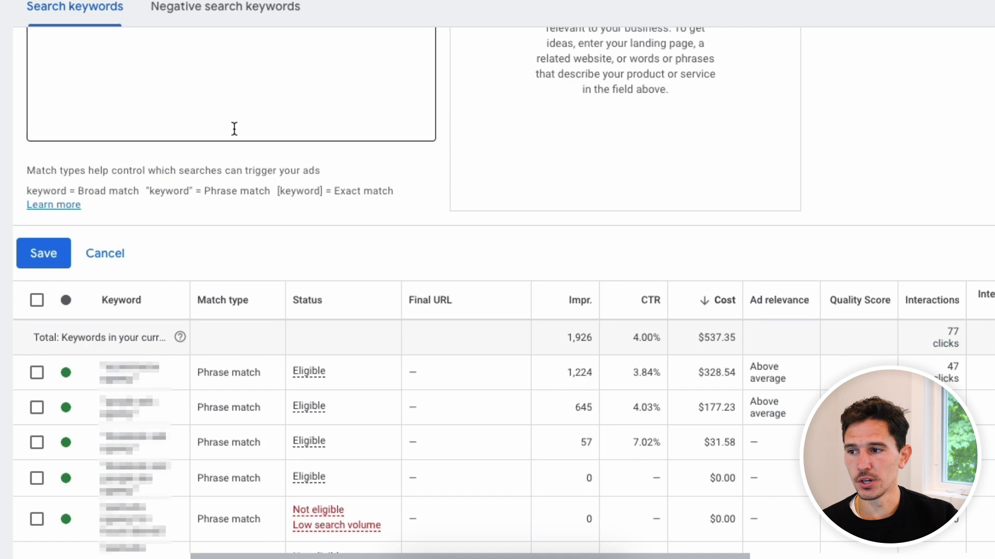
- Limit the ad group's search terms report to Yesterday, Sep 16, 2024
{"action": "scroll", "coordinate": [234, 129], "scroll_direction": "down", "scroll_amount": 3}
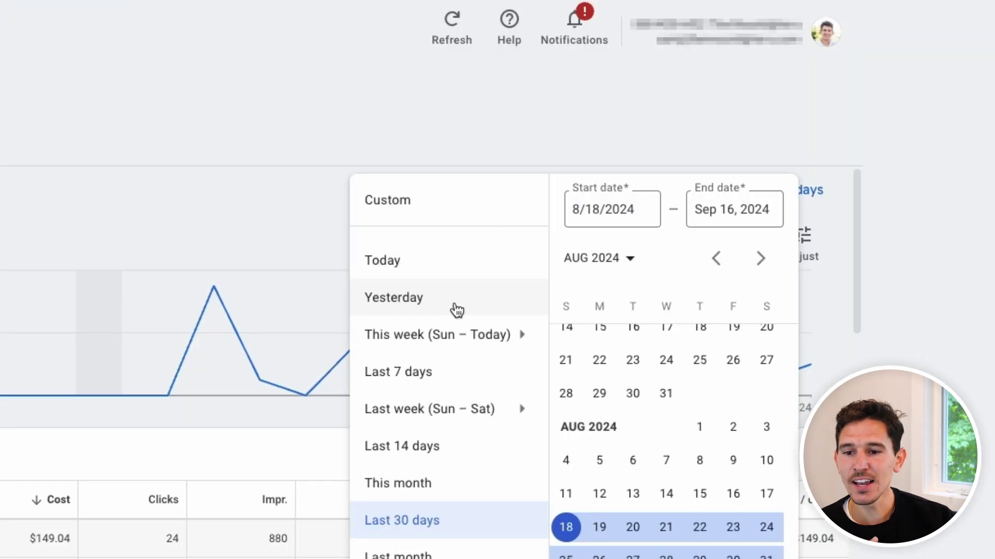
{"action": "left_click", "coordinate": [456, 309]}
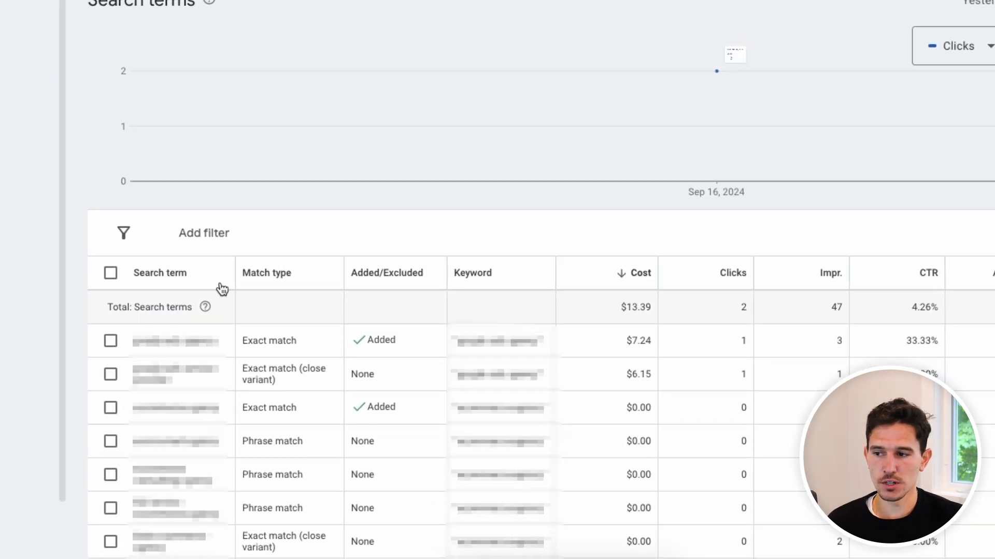
- Tick the checkboxes of five irrelevant search terms while scrolling through the table
{"action": "scroll", "coordinate": [302, 275], "scroll_direction": "down", "scroll_amount": 2}
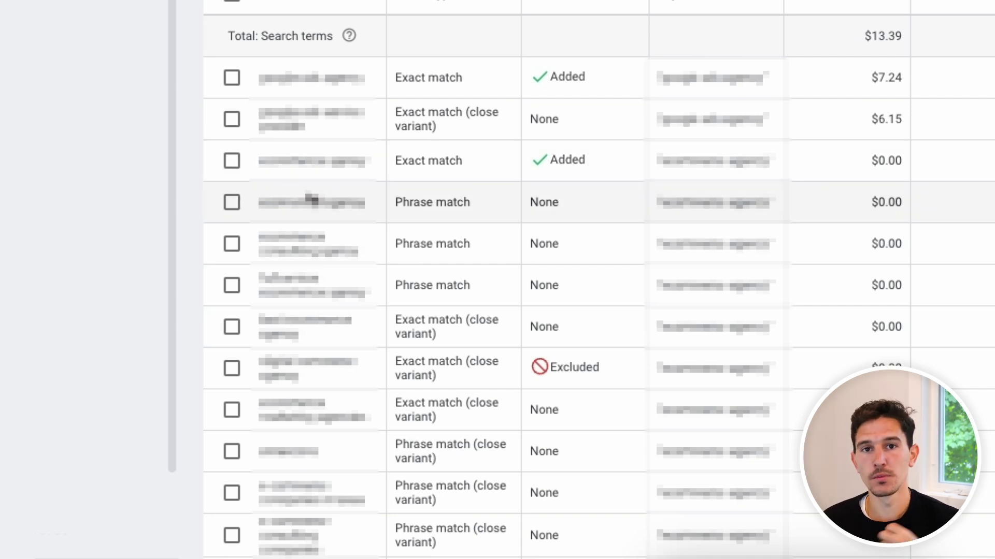
{"action": "scroll", "coordinate": [393, 295], "scroll_direction": "down", "scroll_amount": 3}
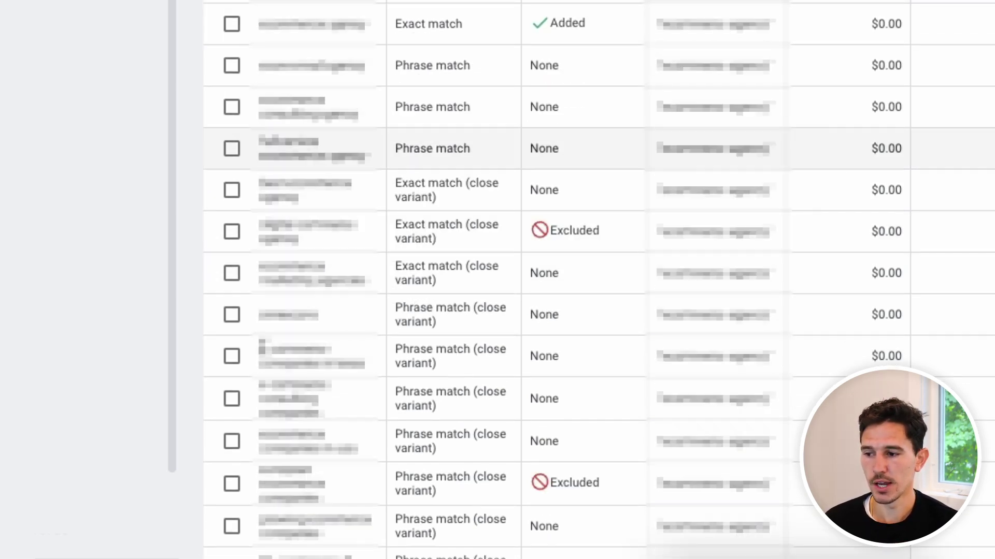
{"action": "left_click", "coordinate": [232, 314]}
{"action": "scroll", "coordinate": [369, 222], "scroll_direction": "down", "scroll_amount": 5}
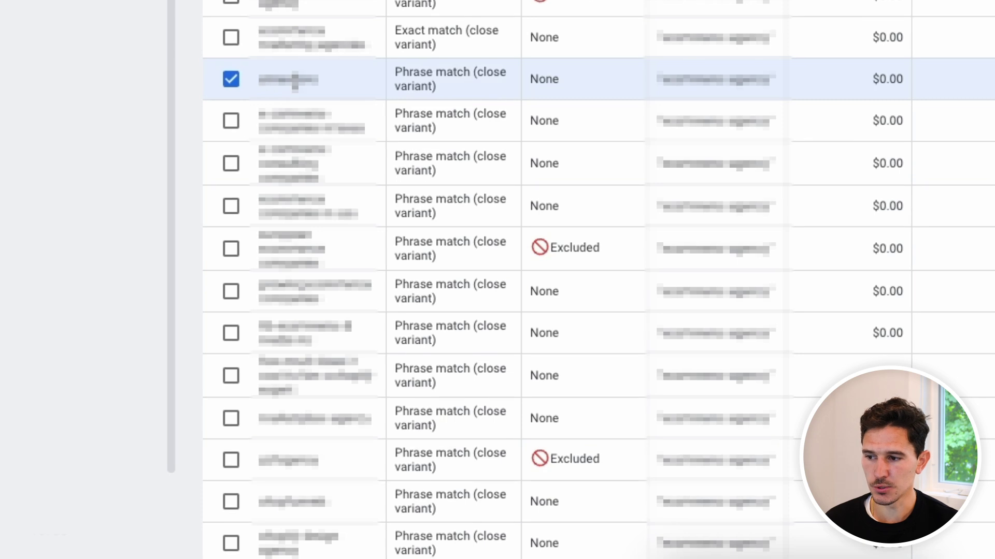
{"action": "scroll", "coordinate": [331, 217], "scroll_direction": "down", "scroll_amount": 1}
{"action": "scroll", "coordinate": [428, 279], "scroll_direction": "down", "scroll_amount": 2}
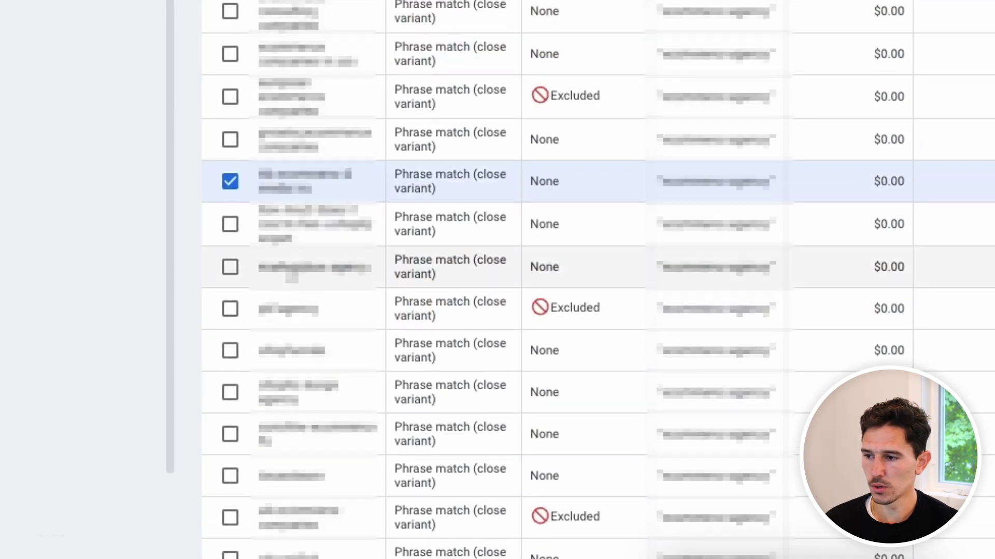
{"action": "left_click", "coordinate": [355, 219]}
{"action": "scroll", "coordinate": [356, 218], "scroll_direction": "down", "scroll_amount": 5}
{"action": "left_click", "coordinate": [384, 207]}
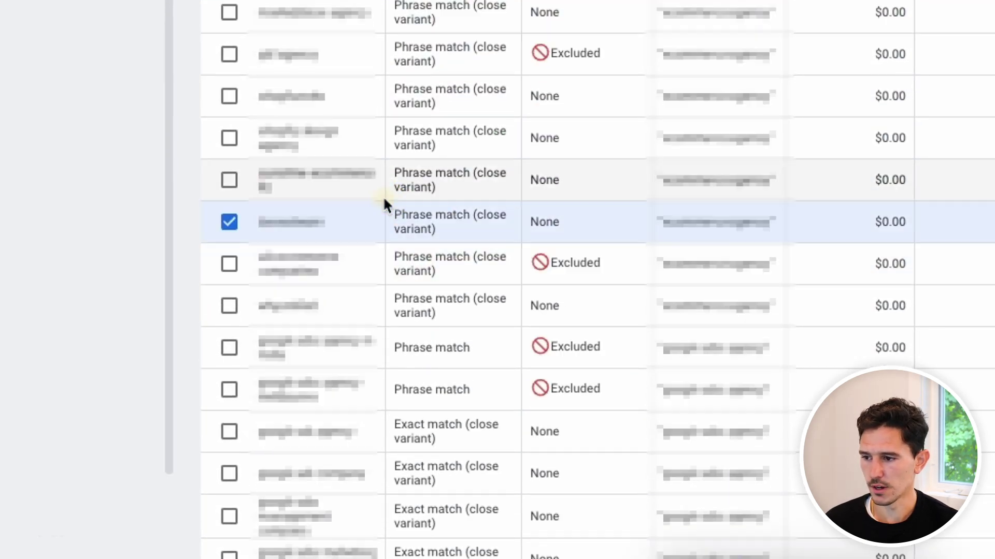
{"action": "scroll", "coordinate": [391, 195], "scroll_direction": "down", "scroll_amount": 2}
{"action": "left_click", "coordinate": [400, 222]}
{"action": "scroll", "coordinate": [318, 185], "scroll_direction": "down", "scroll_amount": 2}
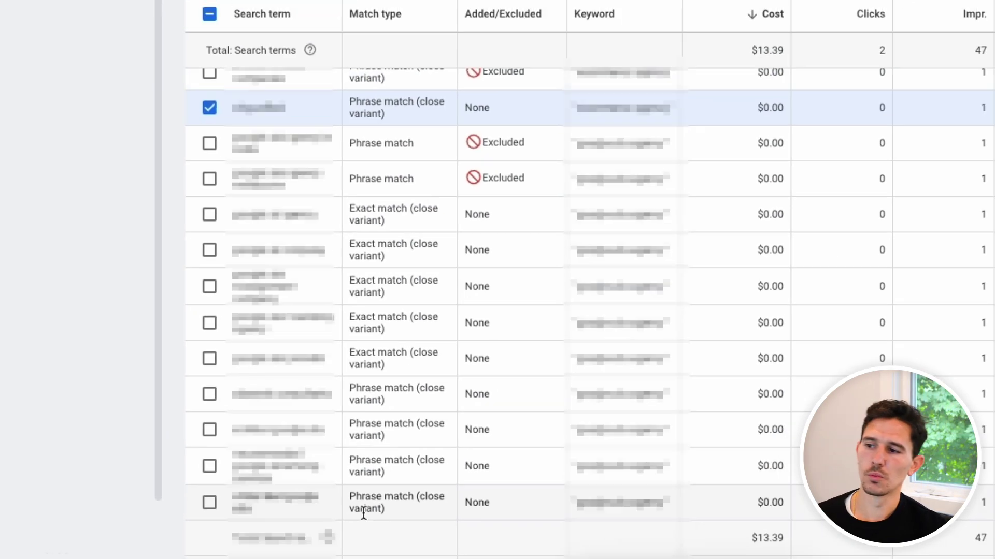
{"action": "scroll", "coordinate": [407, 555], "scroll_direction": "up", "scroll_amount": 8}
{"action": "scroll", "coordinate": [334, 508], "scroll_direction": "up", "scroll_amount": 2}
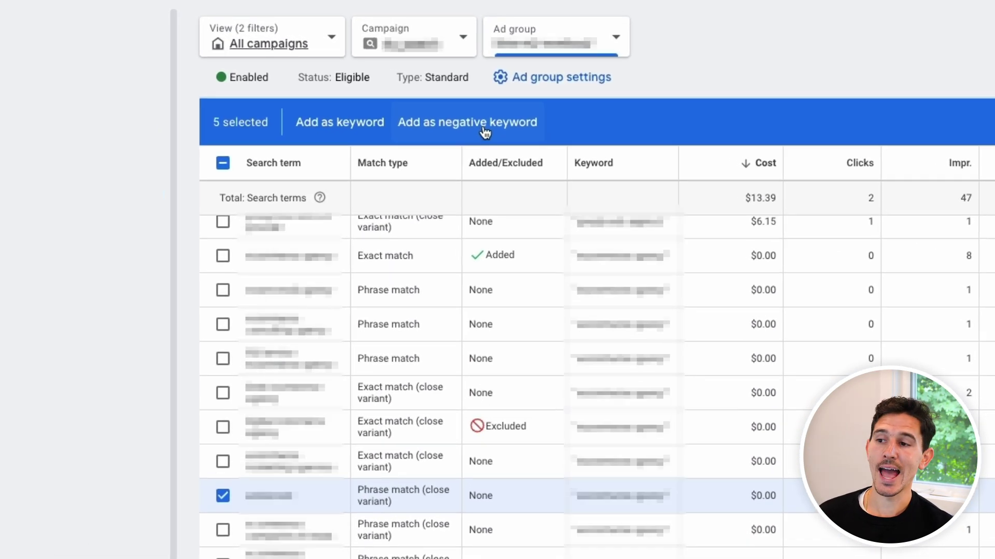
- Choose 'Add as negative keyword' for the five selected search terms
{"action": "left_click", "coordinate": [486, 133]}
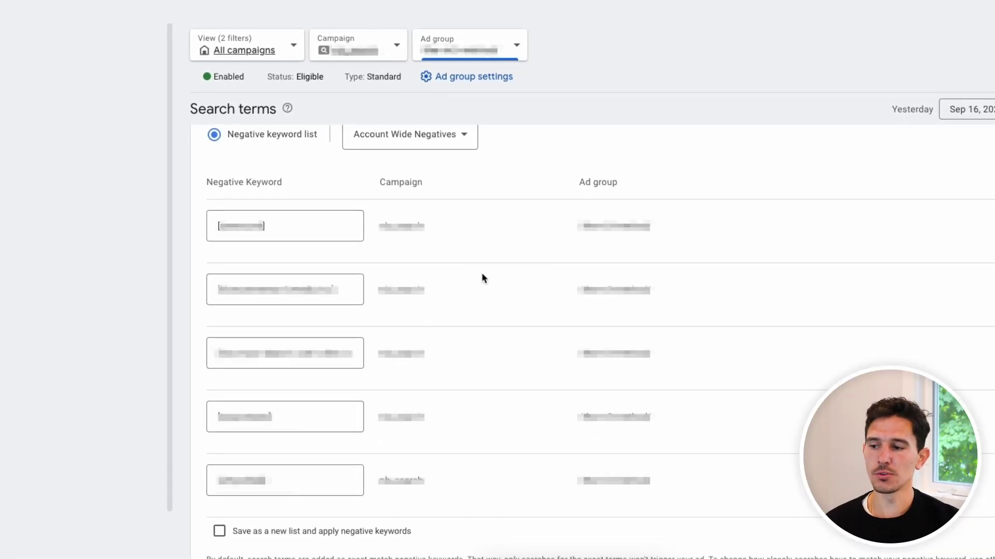
- Review the five negative keywords bound for Account Wide Negatives and save them
{"action": "scroll", "coordinate": [191, 523], "scroll_direction": "down", "scroll_amount": 2}
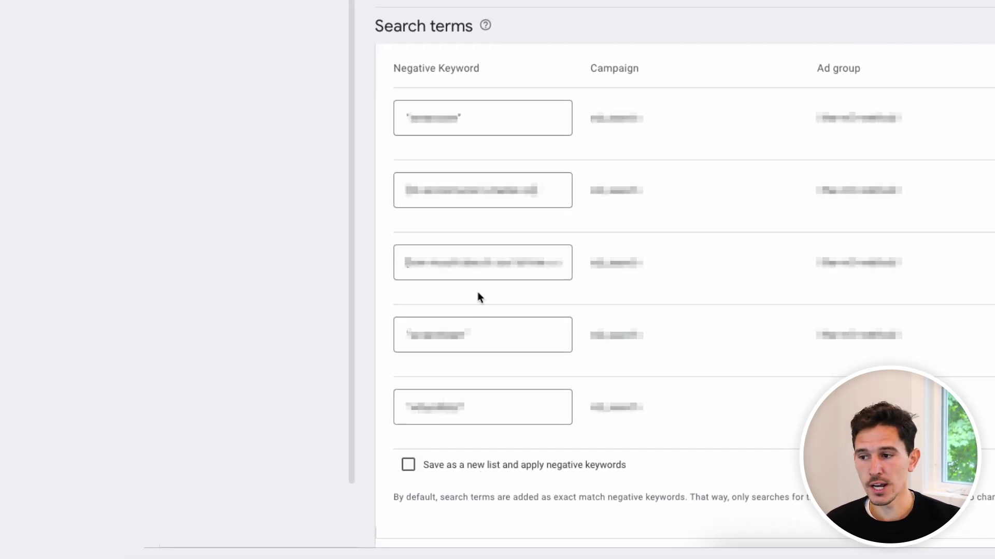
{"action": "left_click_drag", "start_coordinate": [431, 262], "coordinate": [533, 269]}
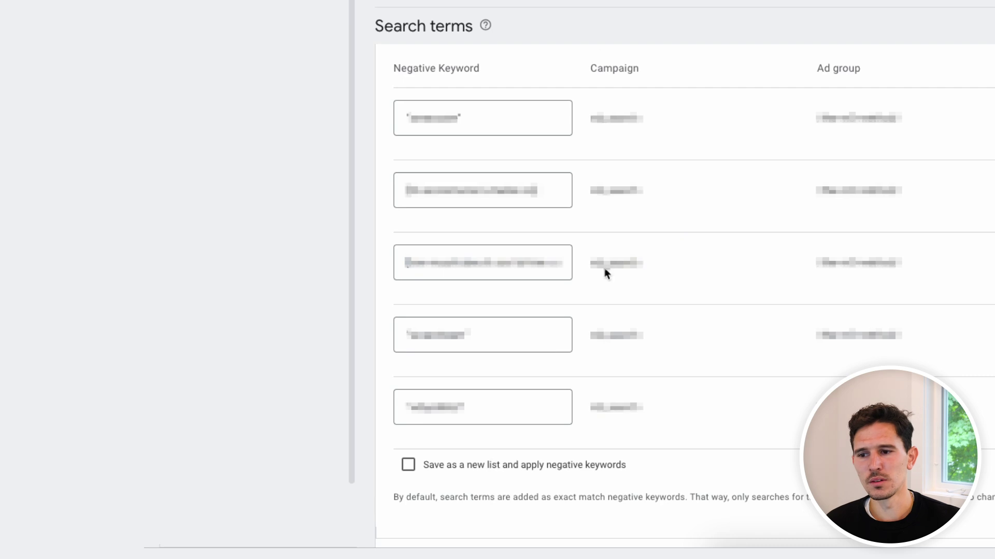
{"action": "scroll", "coordinate": [746, 211], "scroll_direction": "down", "scroll_amount": 3}
{"action": "left_click", "coordinate": [400, 450]}
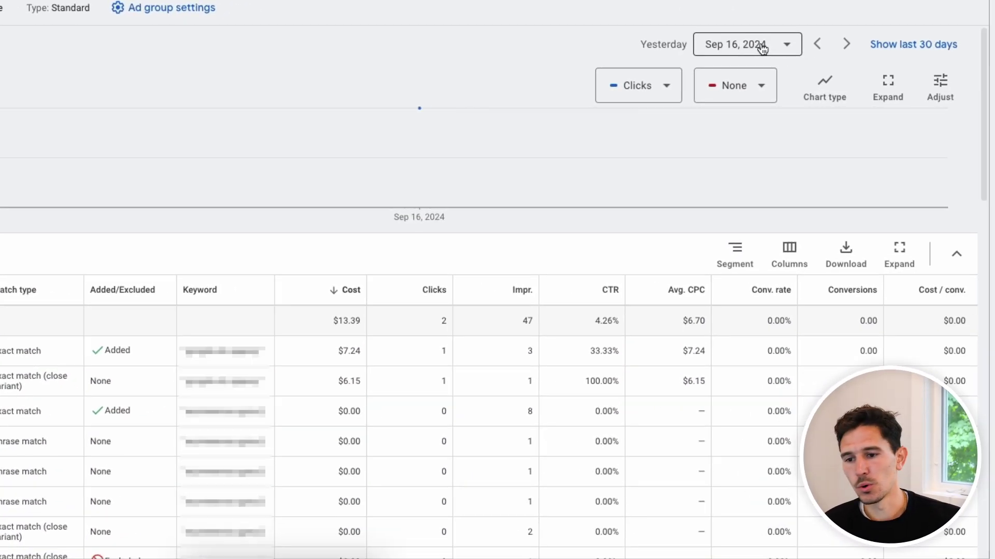
- Change the search terms report date range to Sep 3–16, 2024
{"action": "left_click", "coordinate": [629, 45]}
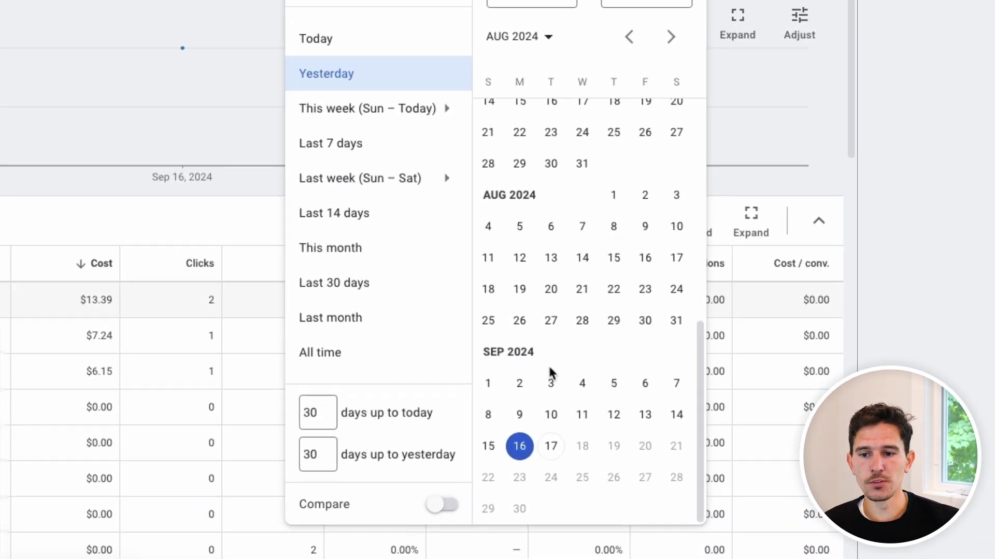
{"action": "left_click", "coordinate": [559, 334]}
{"action": "left_click", "coordinate": [559, 335]}
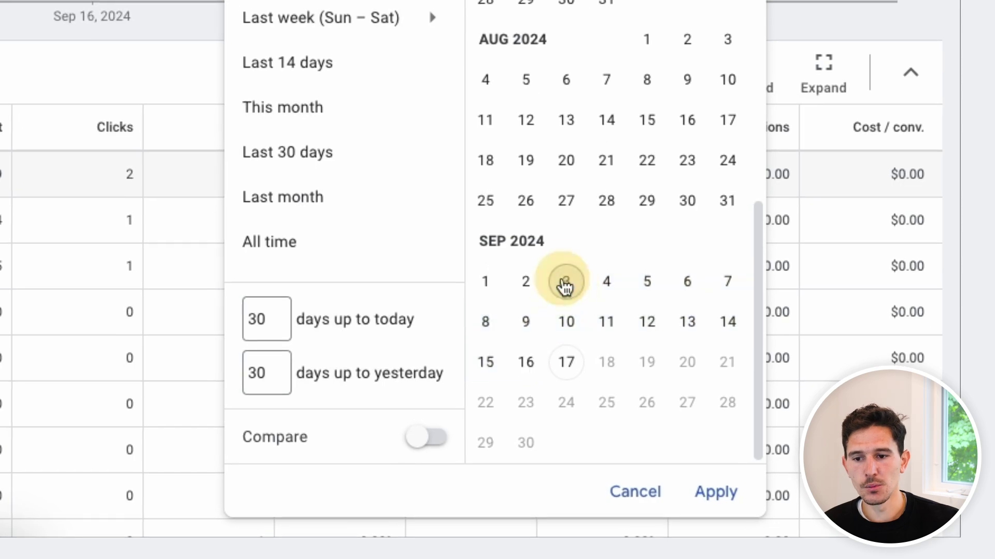
{"action": "left_click", "coordinate": [730, 483]}
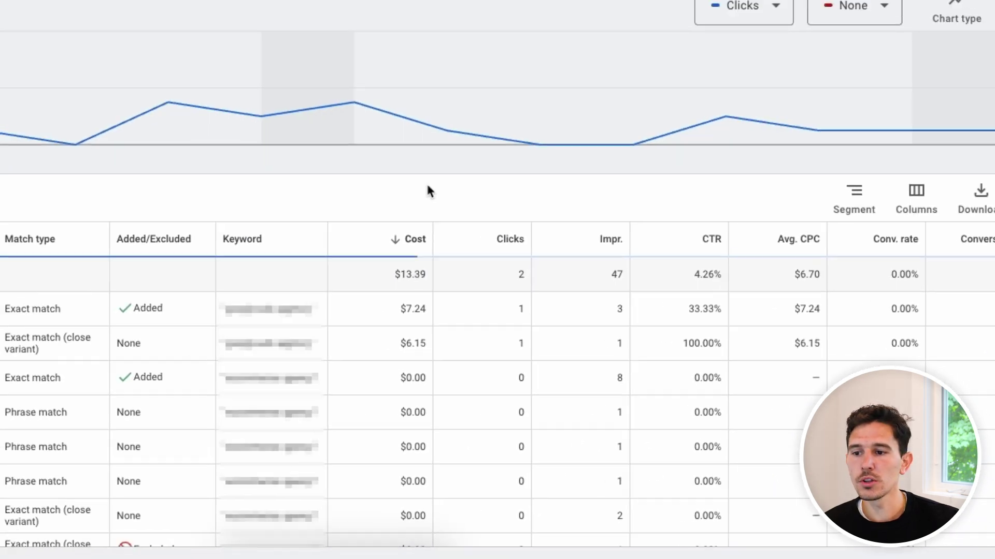
{"action": "scroll", "coordinate": [612, 243], "scroll_direction": "down", "scroll_amount": 15}
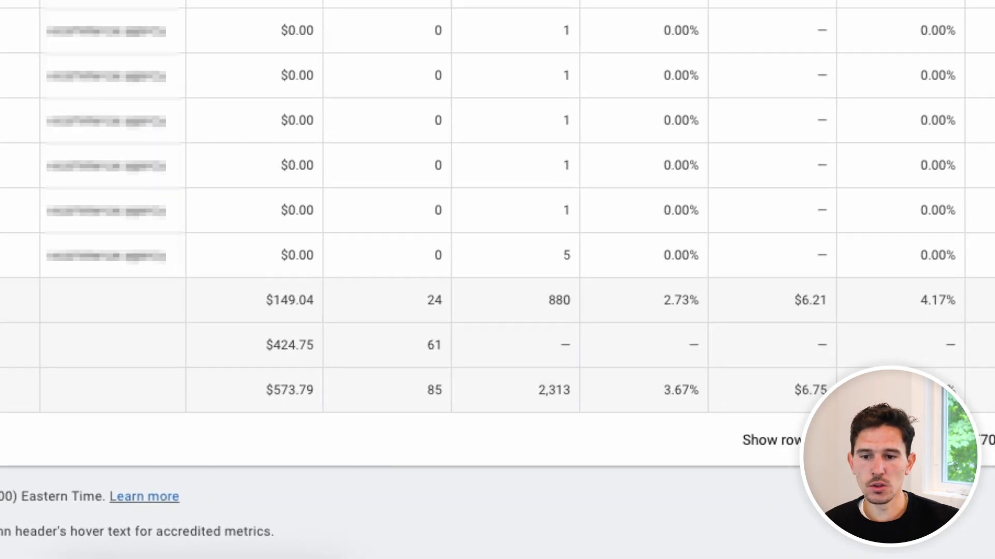
{"action": "double_click", "coordinate": [984, 441]}
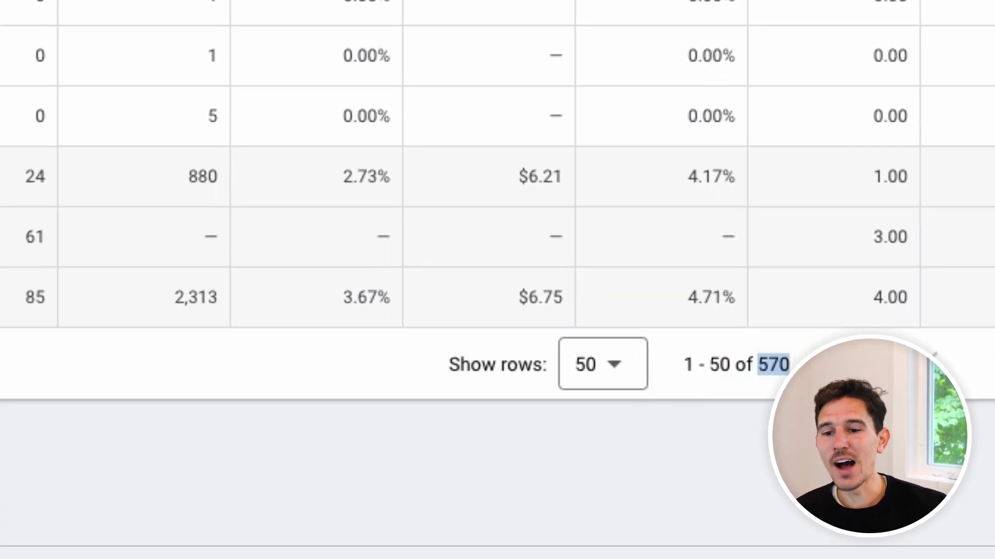